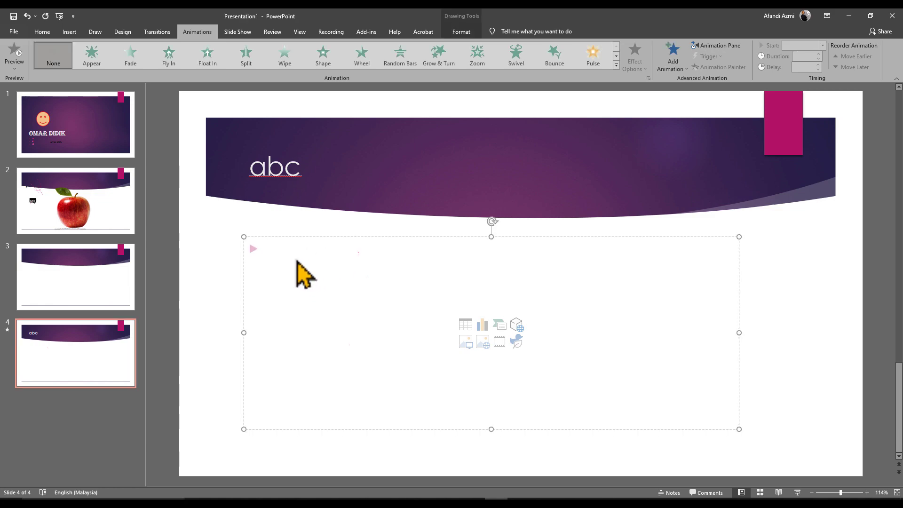
Enter "def" as the body text of slide 4 and shrink its text box to a small area around the word
{"action": "type", "text": "def"}
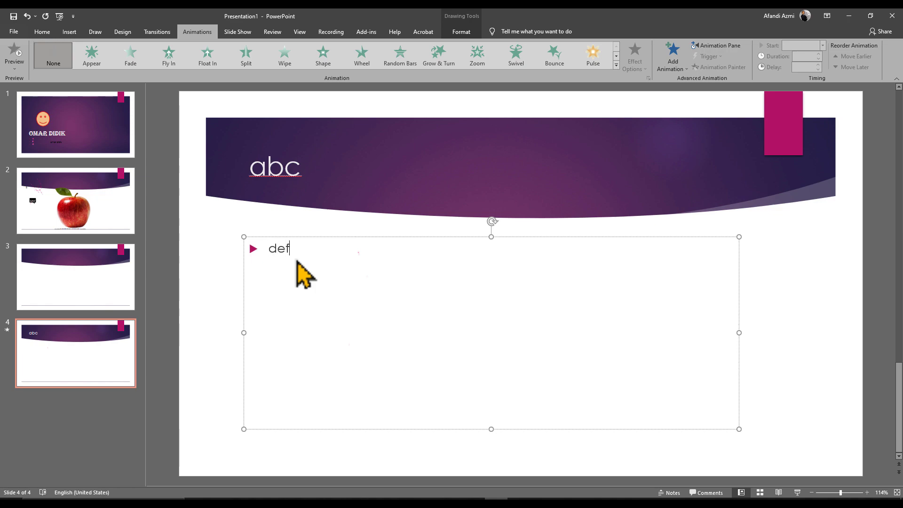
{"action": "left_click_drag", "start_coordinate": [738, 428], "coordinate": [372, 279]}
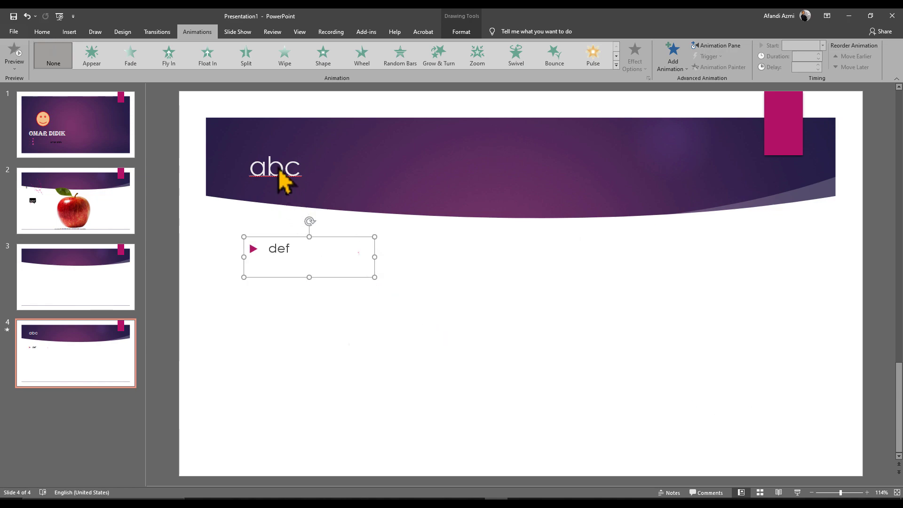
{"action": "left_click", "coordinate": [484, 272]}
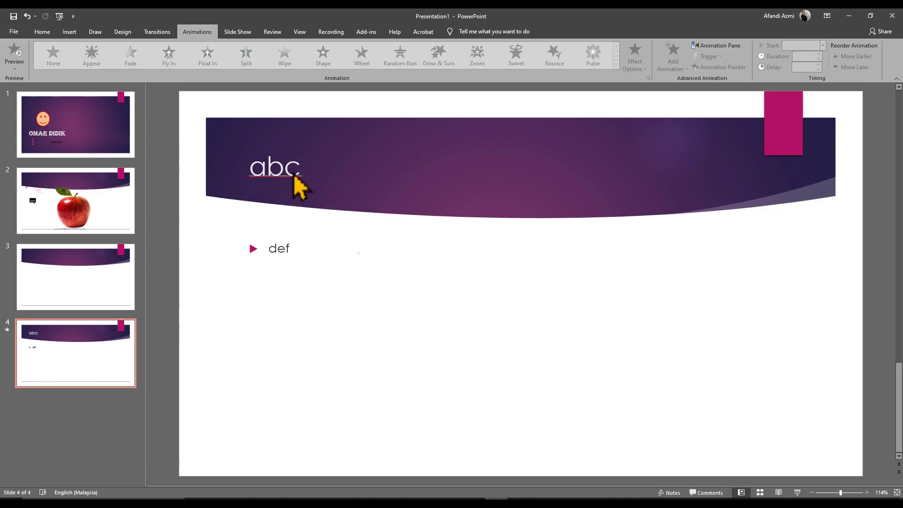
Apply the Fade animation to the "abc" title on slide 4 and the Wipe animation to its "def" text box
{"action": "left_click", "coordinate": [85, 273]}
{"action": "left_click", "coordinate": [100, 145]}
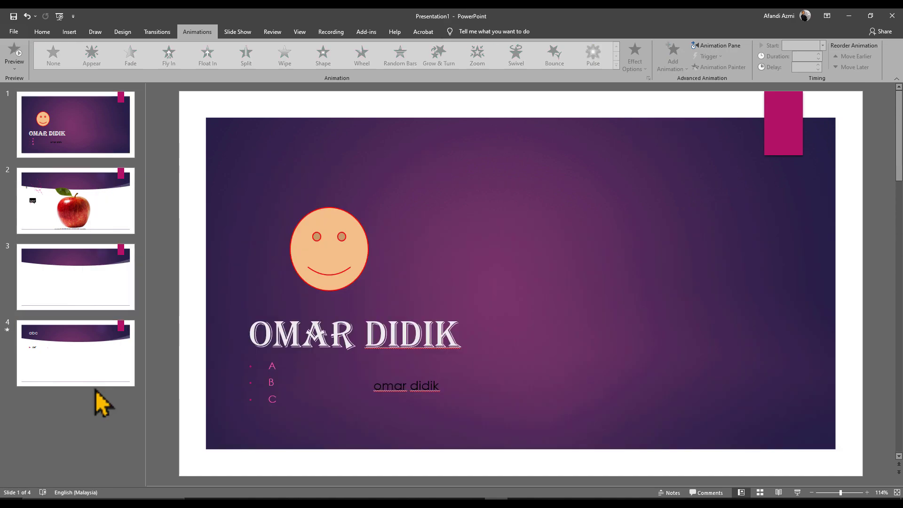
{"action": "left_click", "coordinate": [106, 382]}
{"action": "left_click", "coordinate": [304, 181]}
{"action": "left_click_drag", "start_coordinate": [302, 175], "coordinate": [285, 175]}
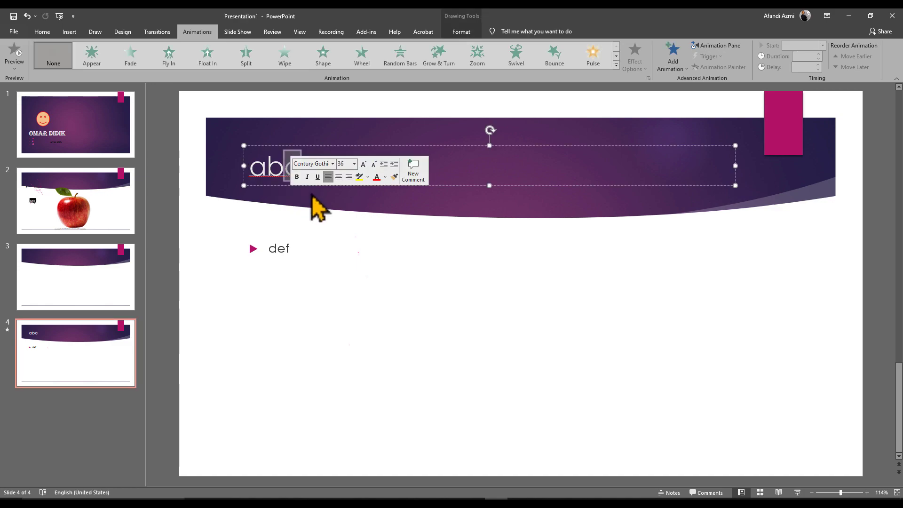
{"action": "key", "text": "Escape"}
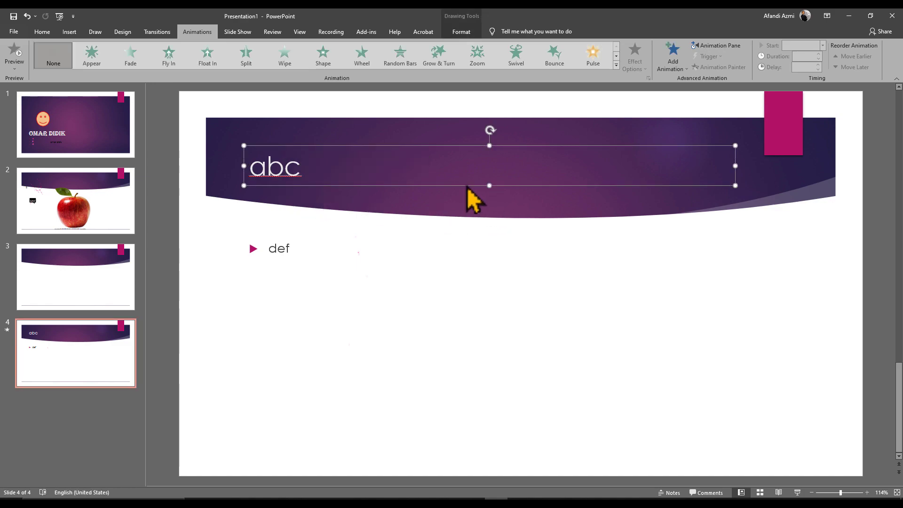
{"action": "left_click", "coordinate": [131, 56]}
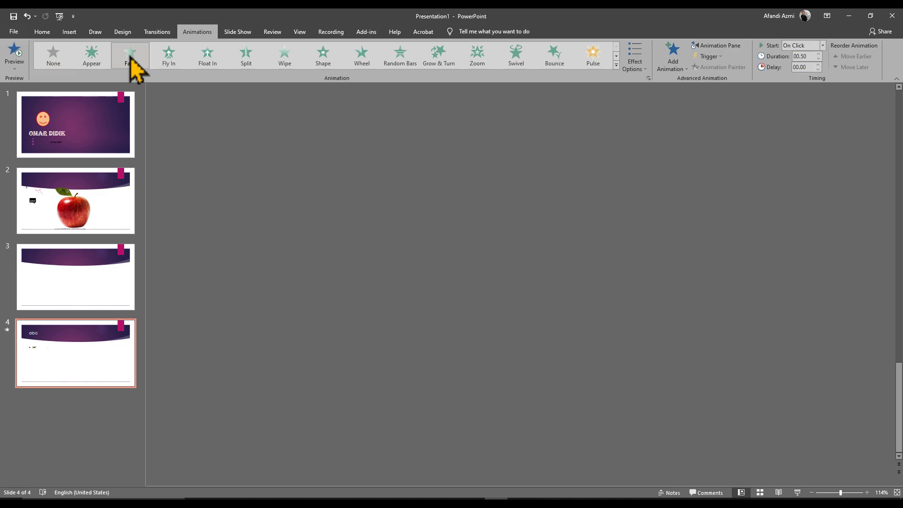
{"action": "left_click", "coordinate": [279, 248]}
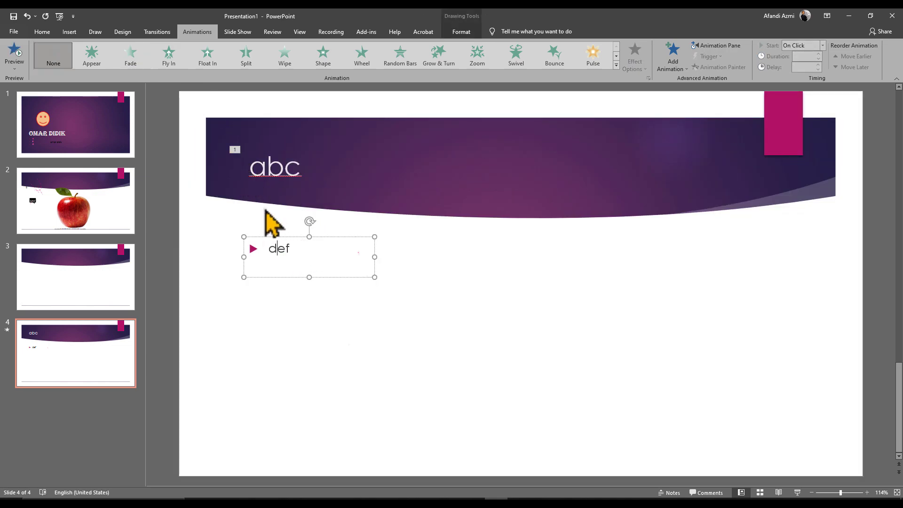
{"action": "left_click", "coordinate": [284, 56]}
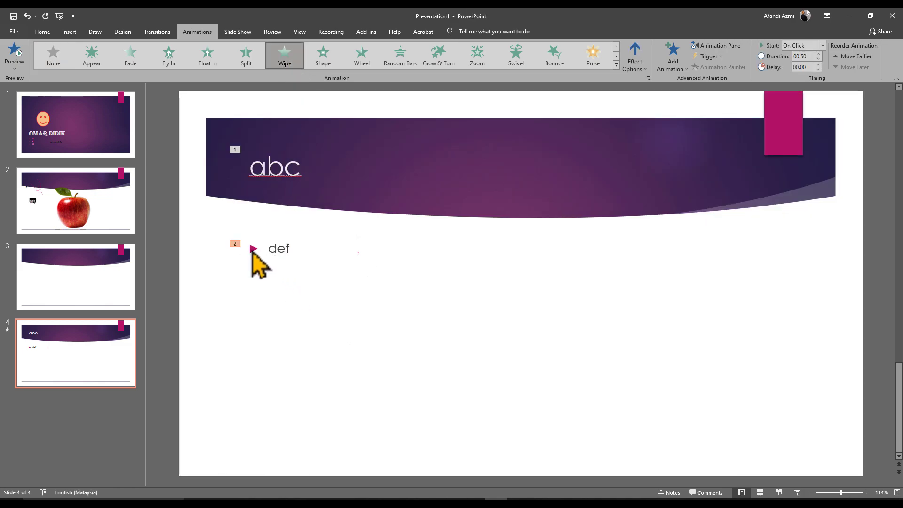
Play slide 4 as a slide show to preview its animations, and end the show
{"action": "left_click", "coordinate": [121, 351]}
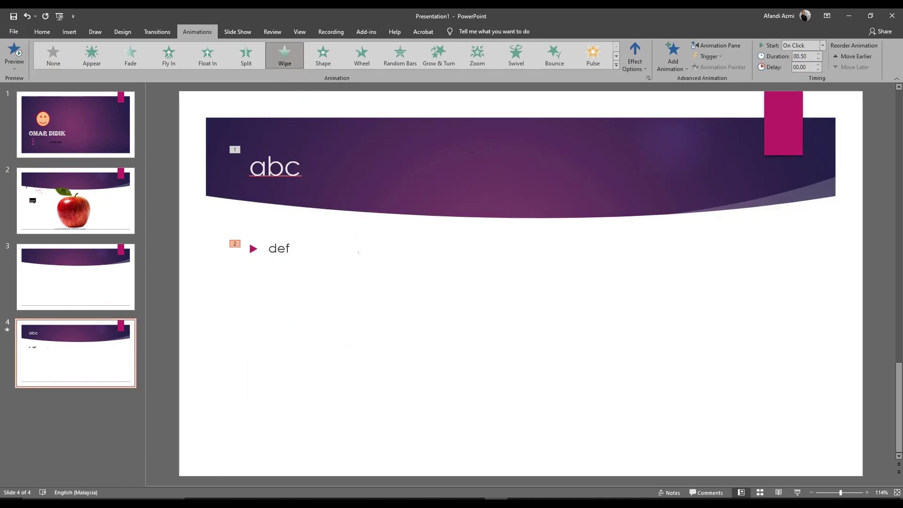
{"action": "left_click", "coordinate": [798, 493]}
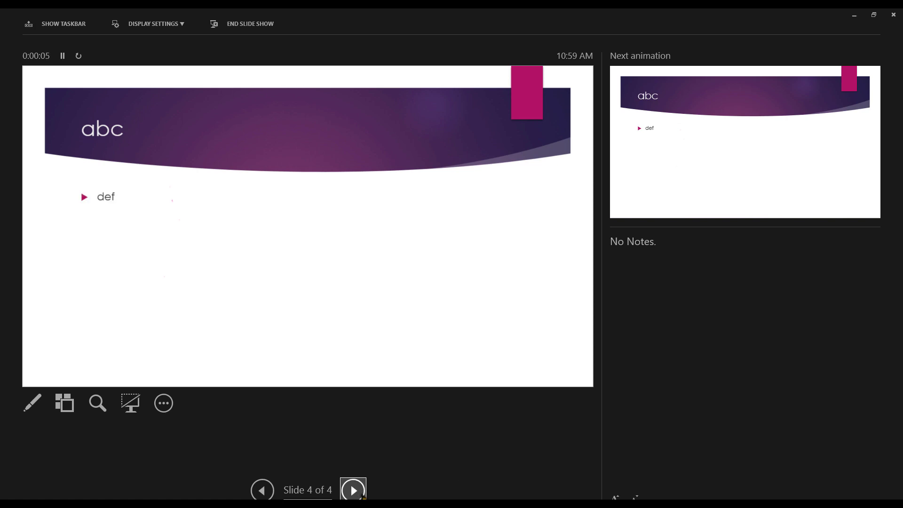
{"action": "key", "text": "Escape"}
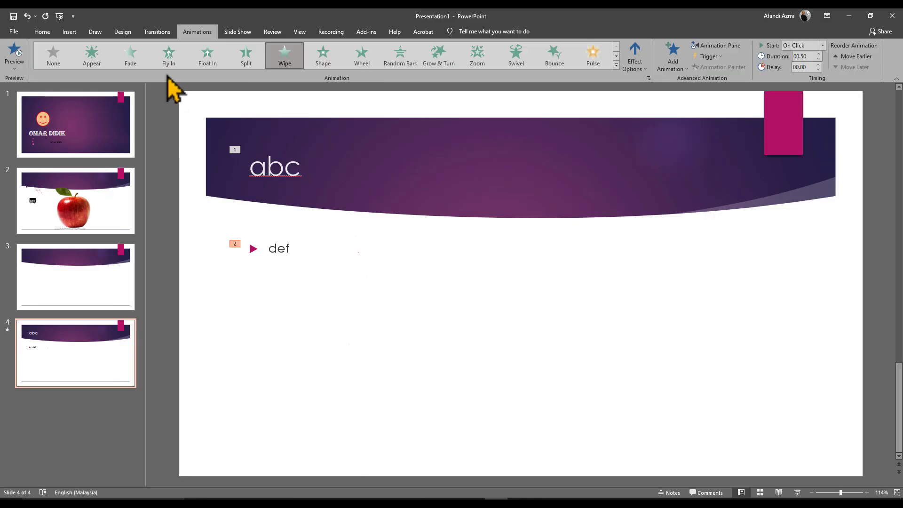
Compare slides 3 and 4, and check which animations are assigned to slide 4's title and body text
{"action": "left_click", "coordinate": [82, 272]}
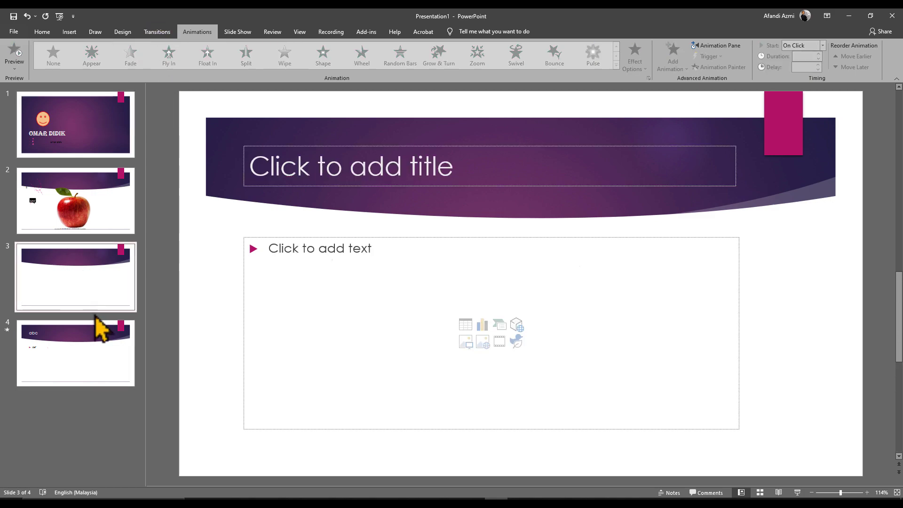
{"action": "left_click", "coordinate": [117, 371]}
{"action": "left_click", "coordinate": [106, 297]}
{"action": "left_click", "coordinate": [124, 338]}
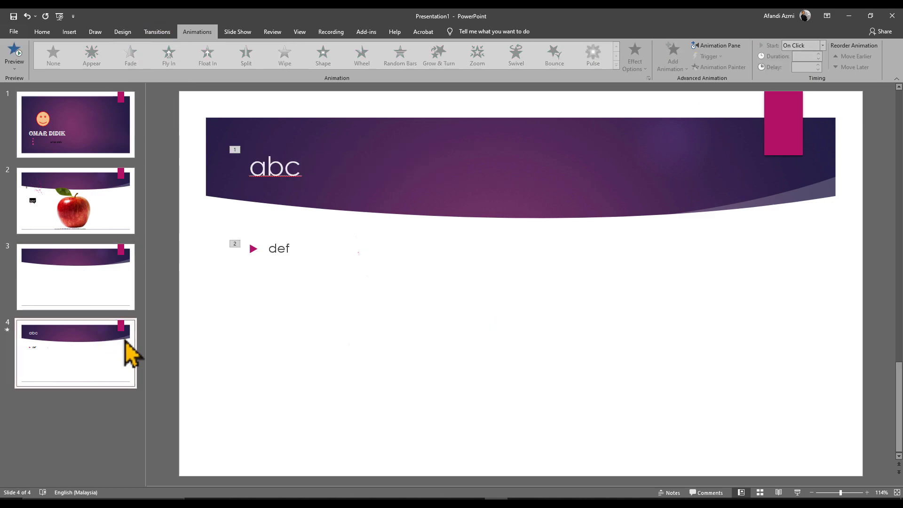
{"action": "left_click", "coordinate": [237, 33]}
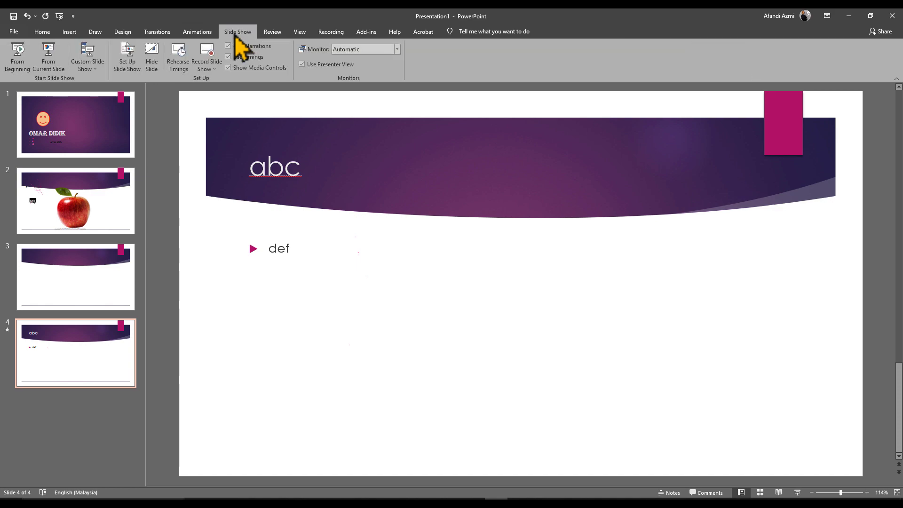
{"action": "left_click", "coordinate": [197, 33]}
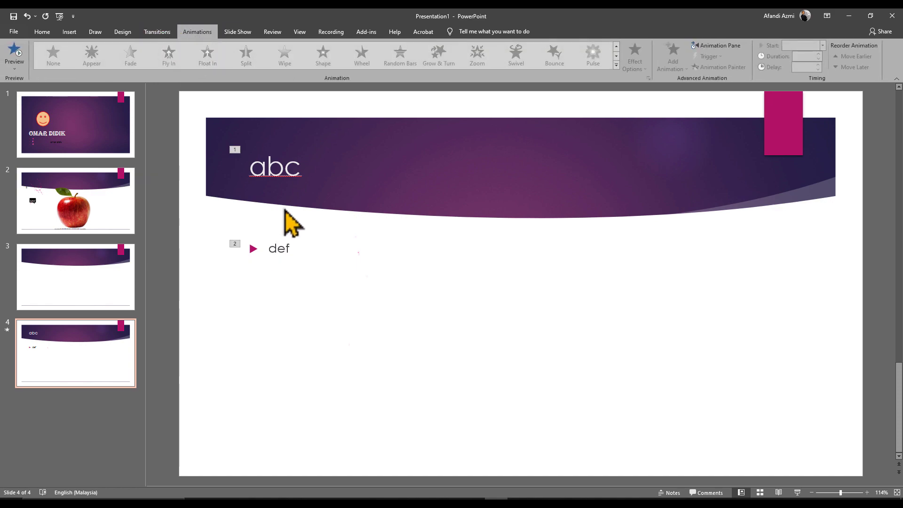
{"action": "left_click", "coordinate": [284, 172]}
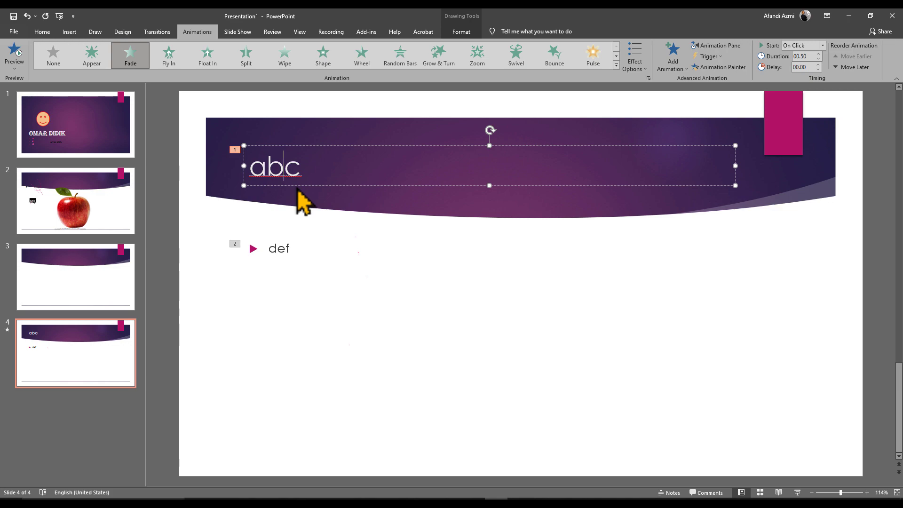
{"action": "left_click", "coordinate": [288, 254]}
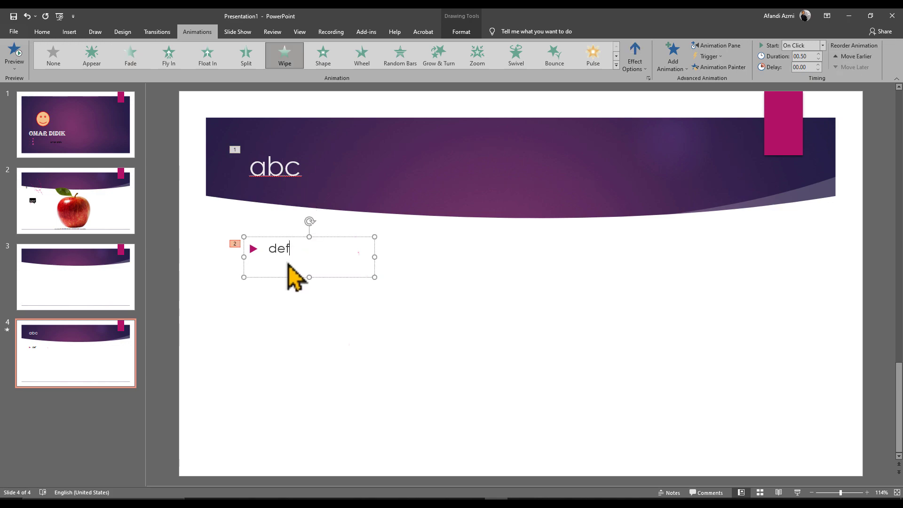
Open the Translator for the text on slide 4
{"action": "left_click", "coordinate": [238, 32]}
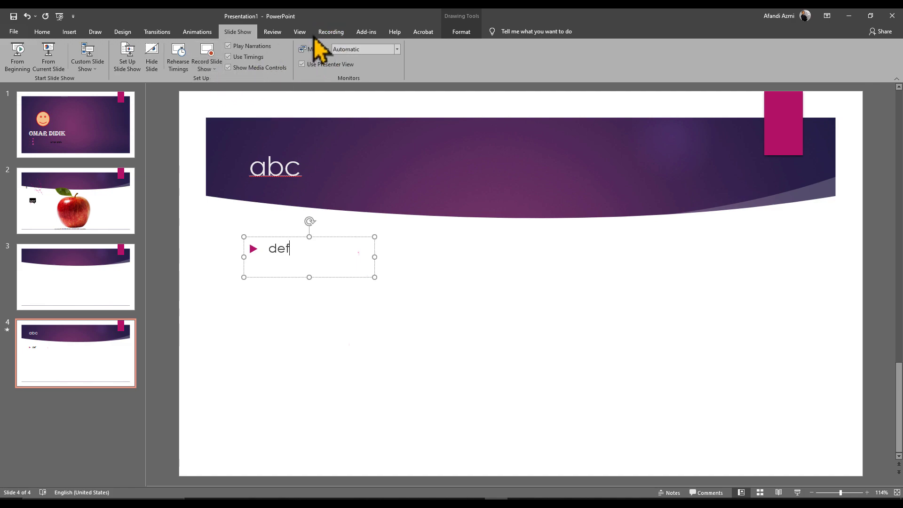
{"action": "left_click", "coordinate": [281, 32]}
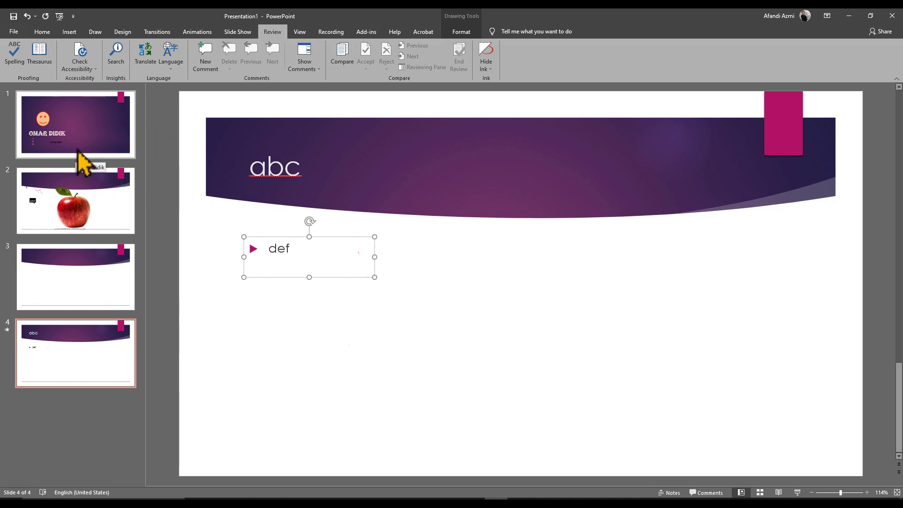
{"action": "left_click", "coordinate": [172, 66]}
{"action": "left_click", "coordinate": [149, 70]}
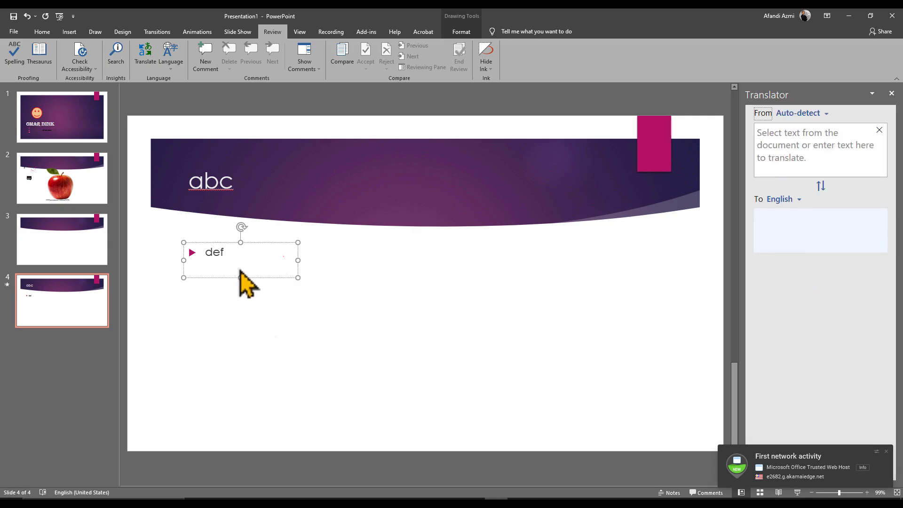
Replace the body text "def" with "cook" and select the new word as the text to translate
{"action": "double_click", "coordinate": [218, 253]}
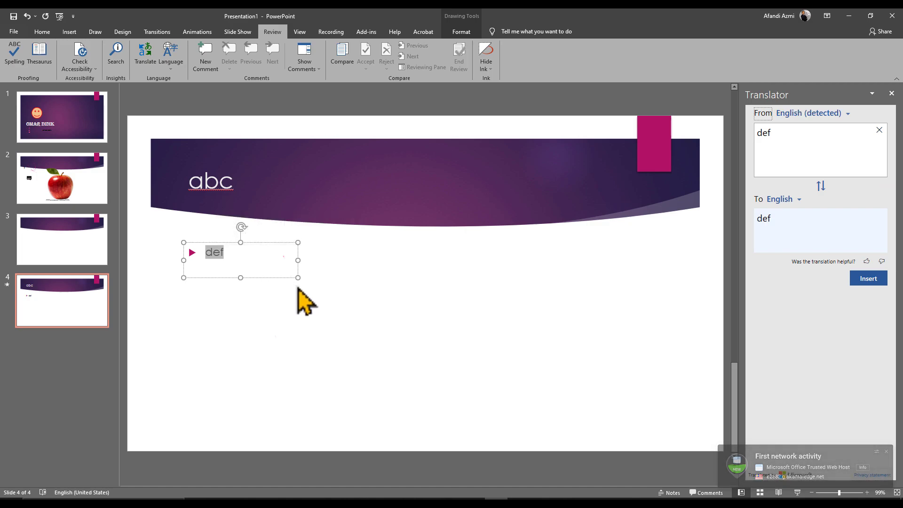
{"action": "type", "text": "cook"}
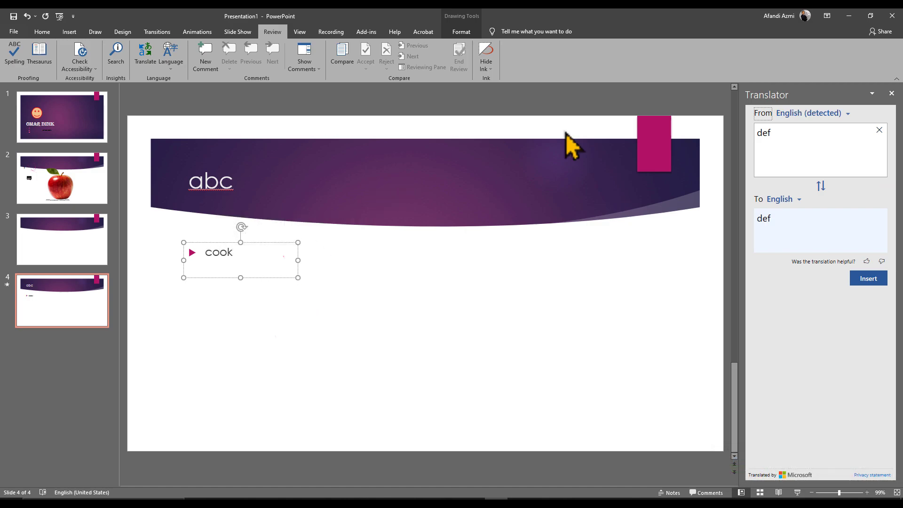
{"action": "left_click", "coordinate": [799, 142]}
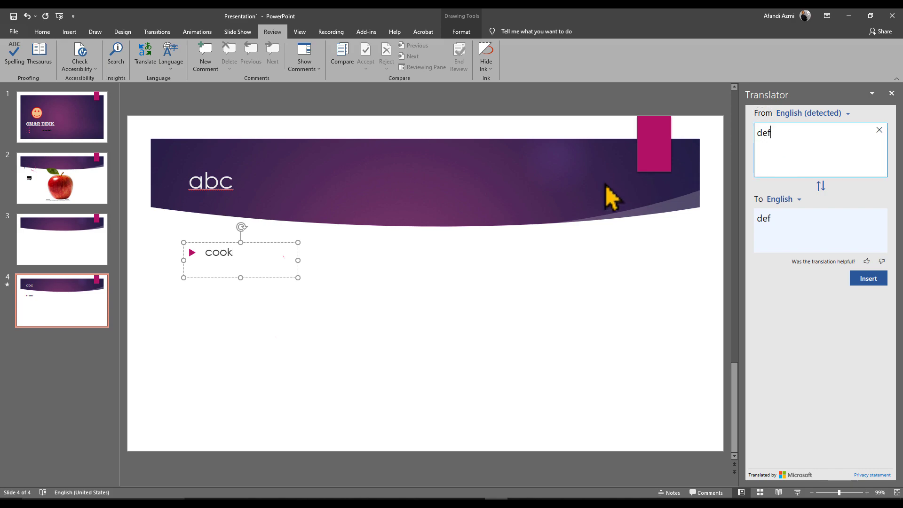
{"action": "double_click", "coordinate": [224, 252]}
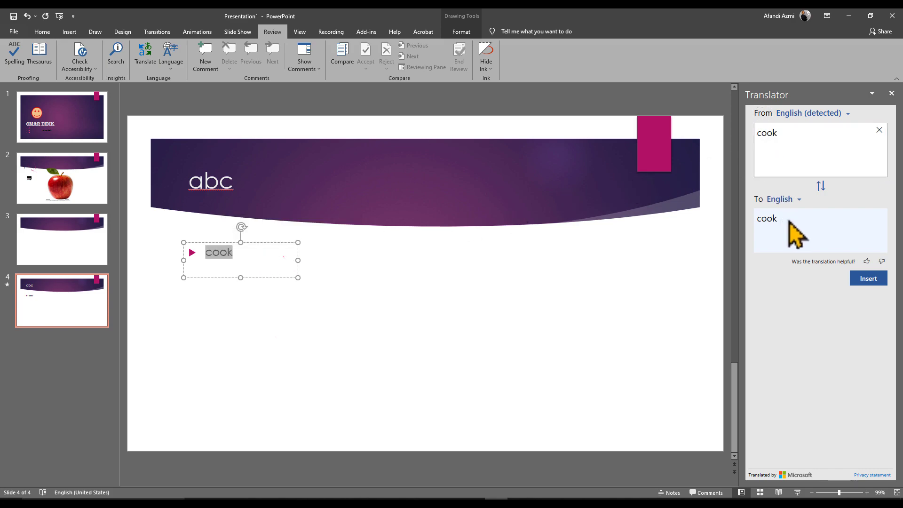
Set the translation's target language to Malay
{"action": "left_click", "coordinate": [800, 200]}
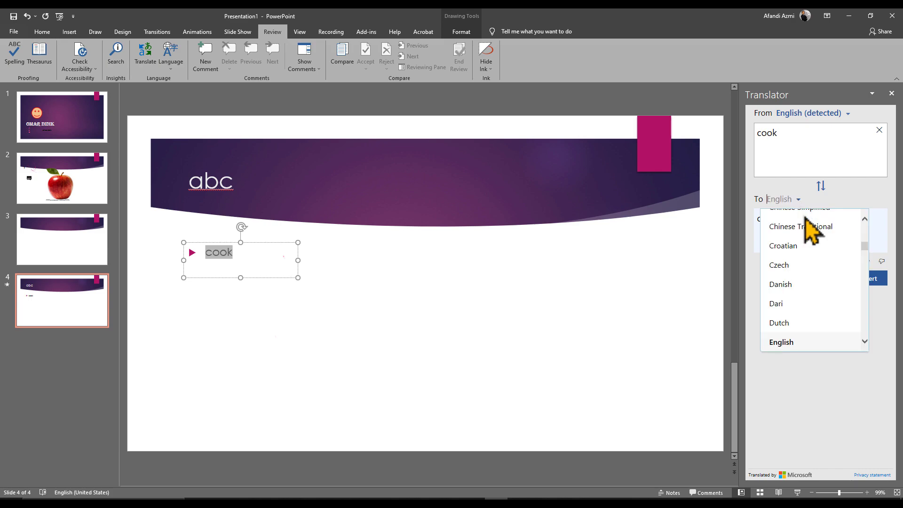
{"action": "scroll", "coordinate": [837, 296], "scroll_direction": "up", "scroll_amount": 3}
{"action": "left_click_drag", "start_coordinate": [866, 243], "coordinate": [870, 297]}
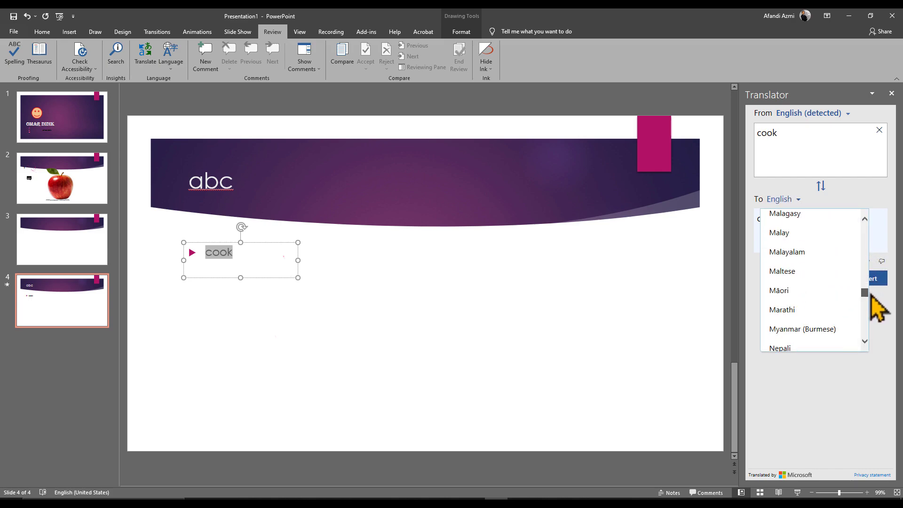
{"action": "left_click", "coordinate": [776, 233]}
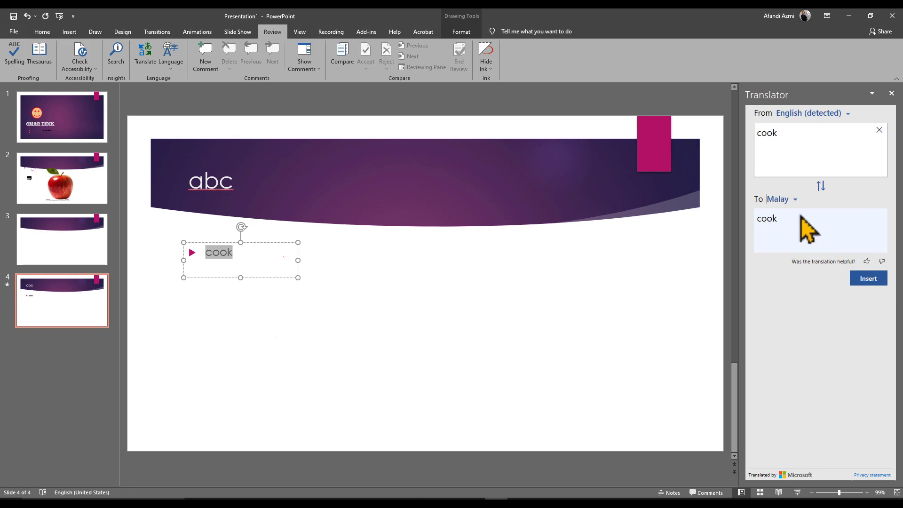
Replace "cook" on slide 4 with its Malay translation "Masak" and select the inserted word
{"action": "left_click", "coordinate": [857, 278]}
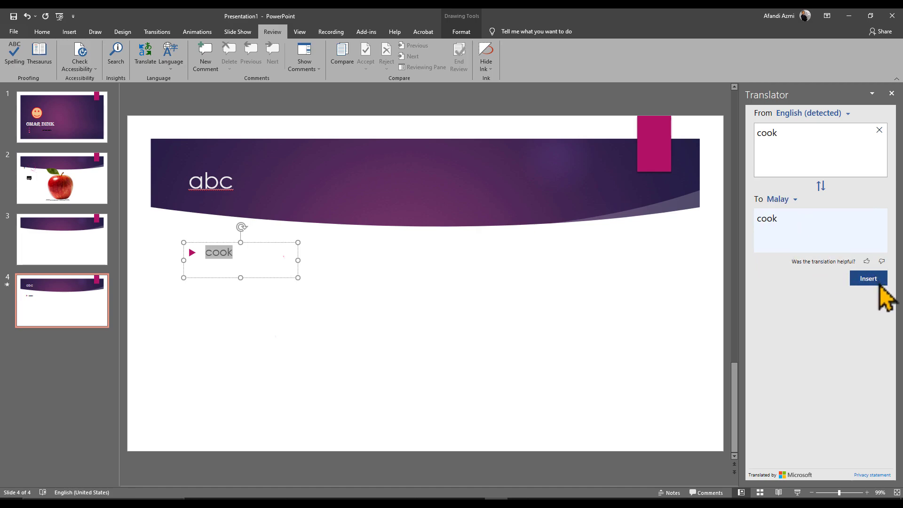
{"action": "left_click", "coordinate": [221, 259]}
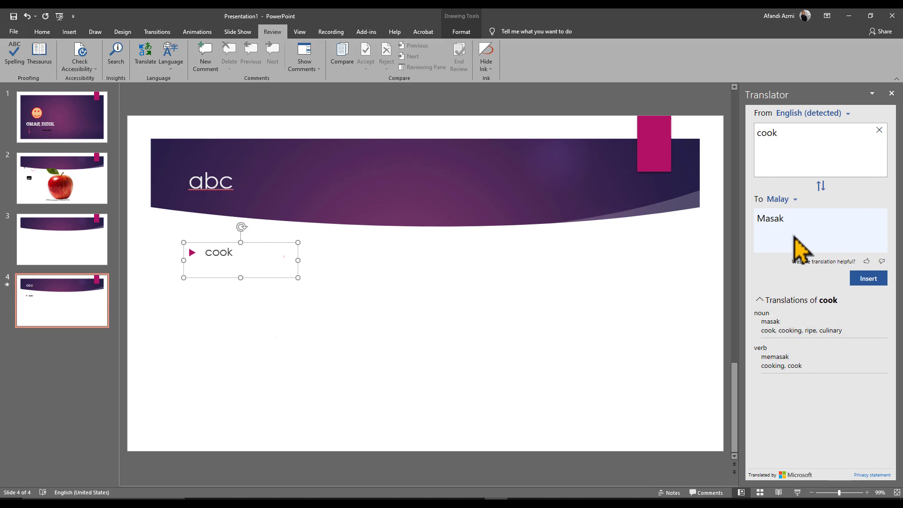
{"action": "left_click", "coordinate": [233, 260]}
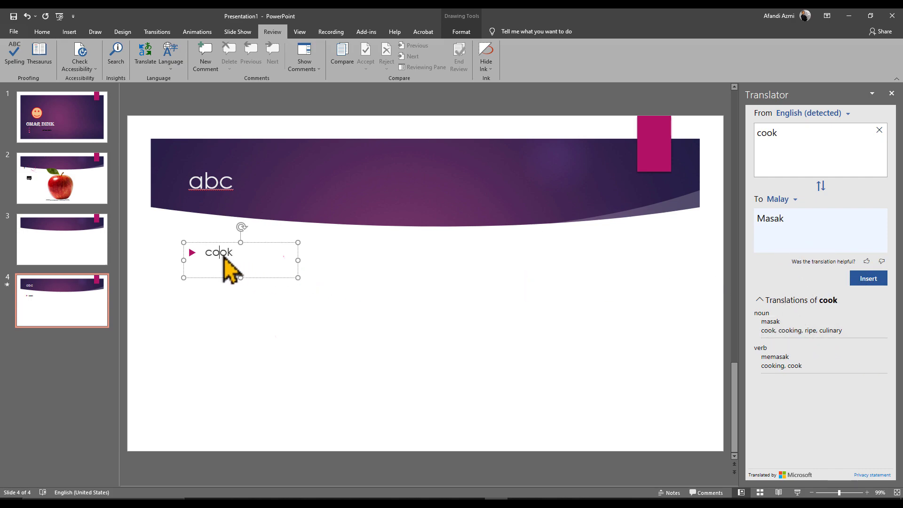
{"action": "double_click", "coordinate": [223, 257]}
{"action": "left_click", "coordinate": [868, 280]}
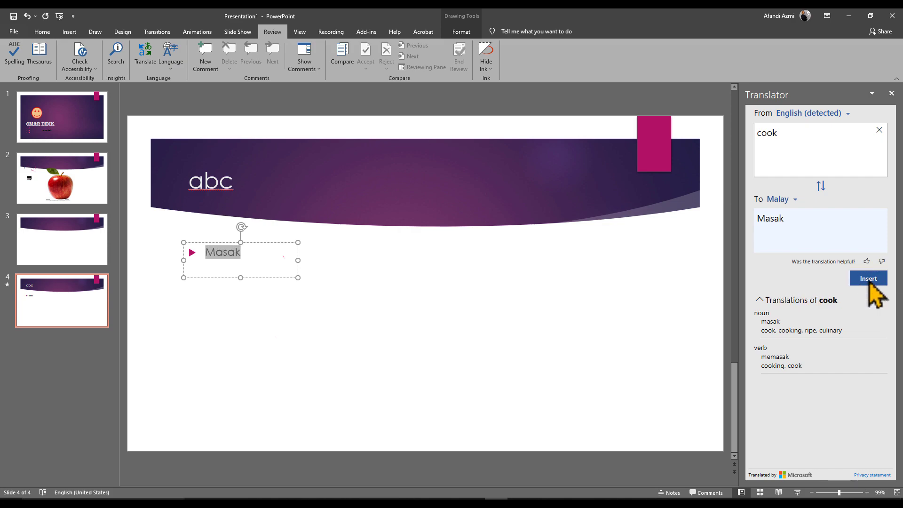
{"action": "double_click", "coordinate": [224, 258]}
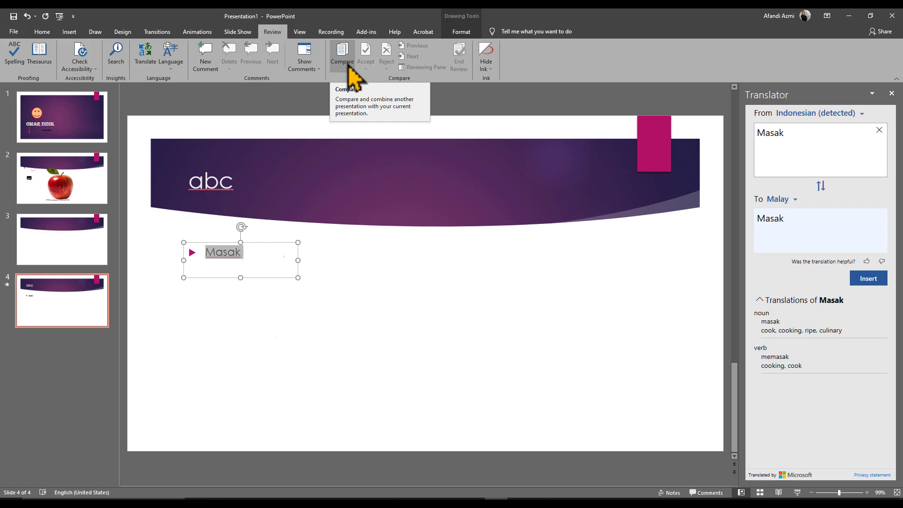
Switch the presentation to Outline View
{"action": "left_click", "coordinate": [307, 33]}
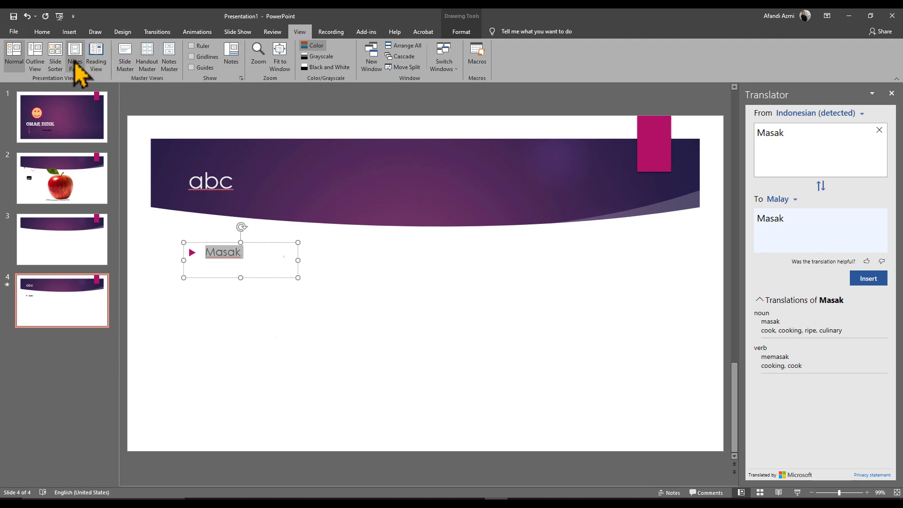
{"action": "left_click", "coordinate": [36, 56]}
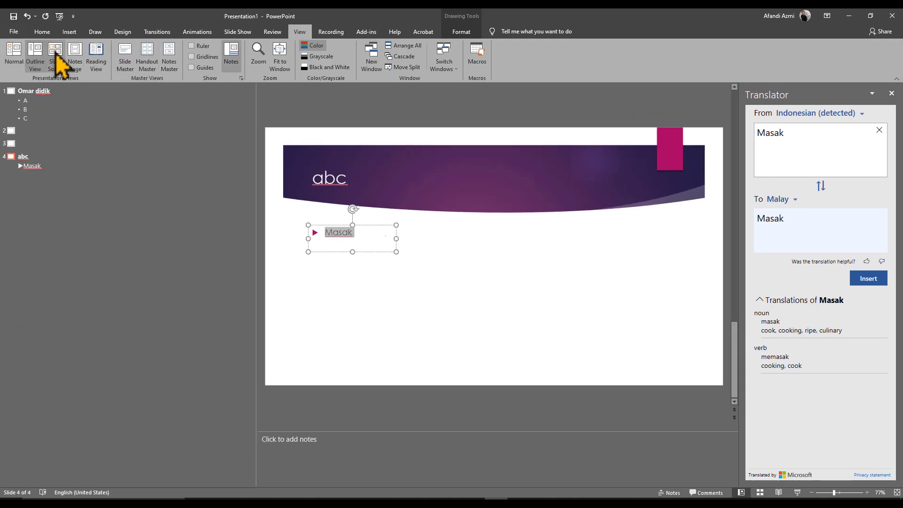
Preview the presentation in Slide Sorter, Notes Page and Reading View, and leave the reading view
{"action": "left_click", "coordinate": [56, 53]}
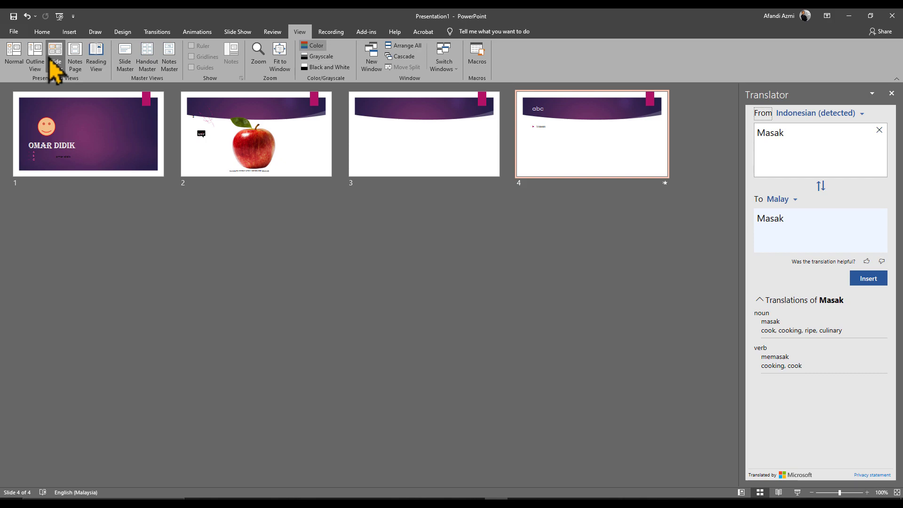
{"action": "left_click", "coordinate": [76, 60]}
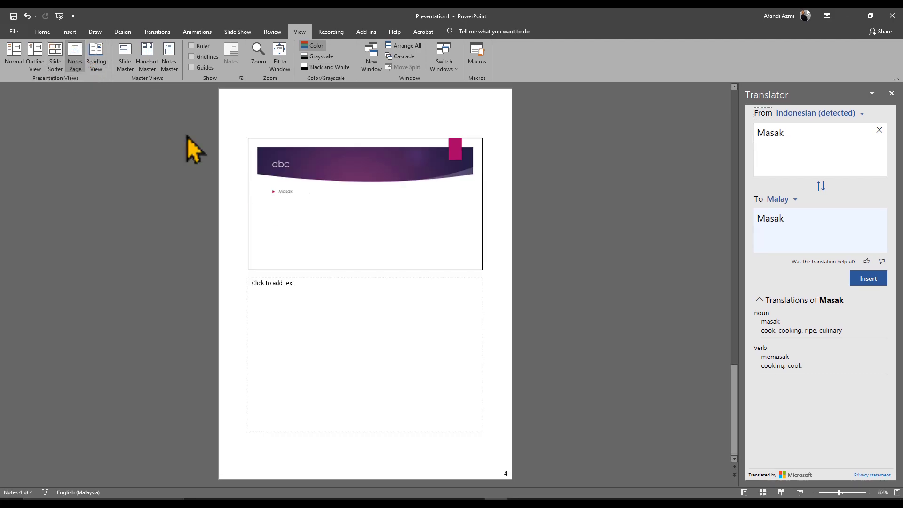
{"action": "left_click", "coordinate": [99, 63]}
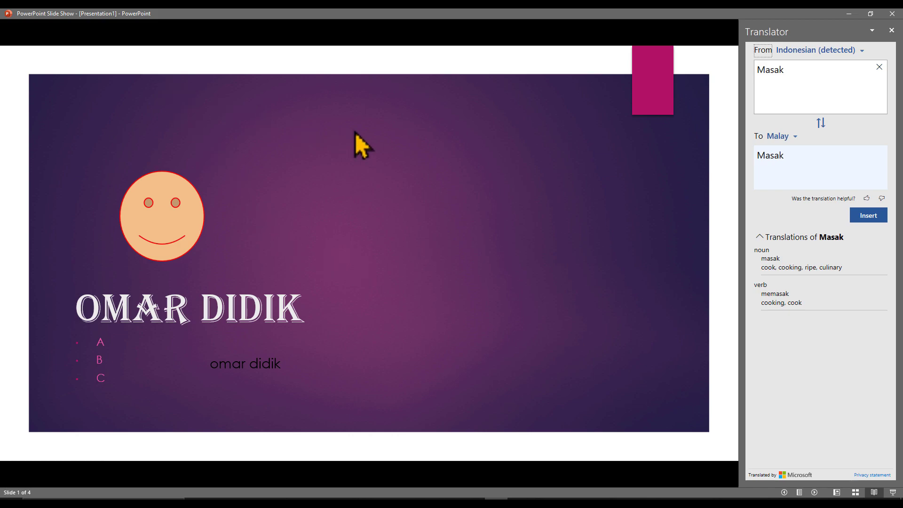
{"action": "key", "text": "Escape"}
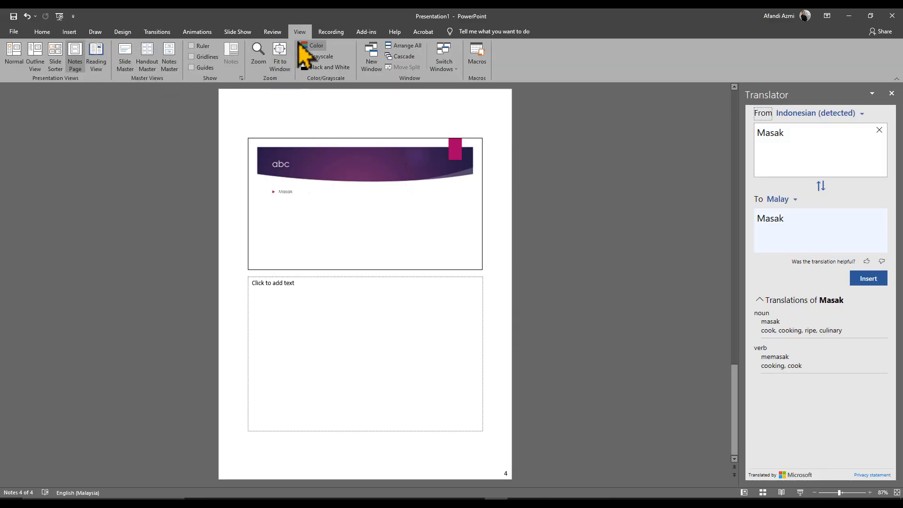
Return the presentation from Notes Page to Normal view
{"action": "left_click", "coordinate": [330, 33]}
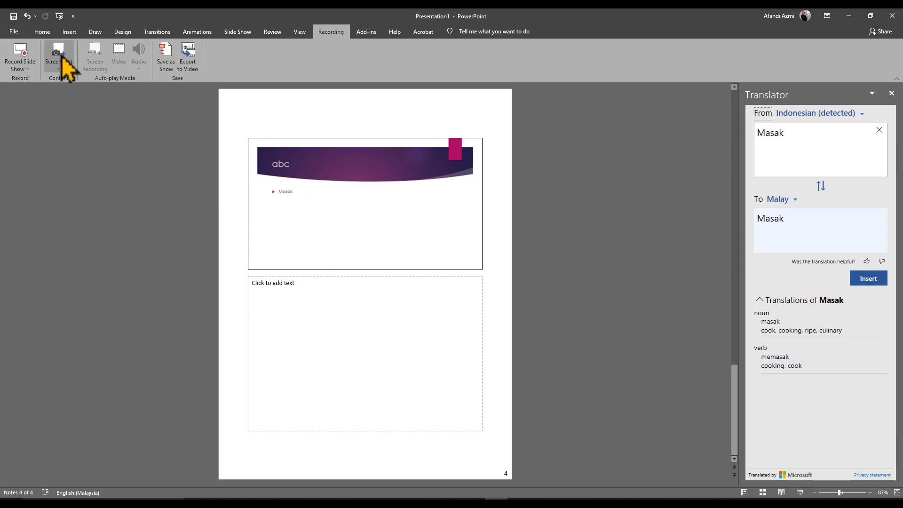
{"action": "left_click", "coordinate": [299, 31]}
{"action": "left_click", "coordinate": [35, 54]}
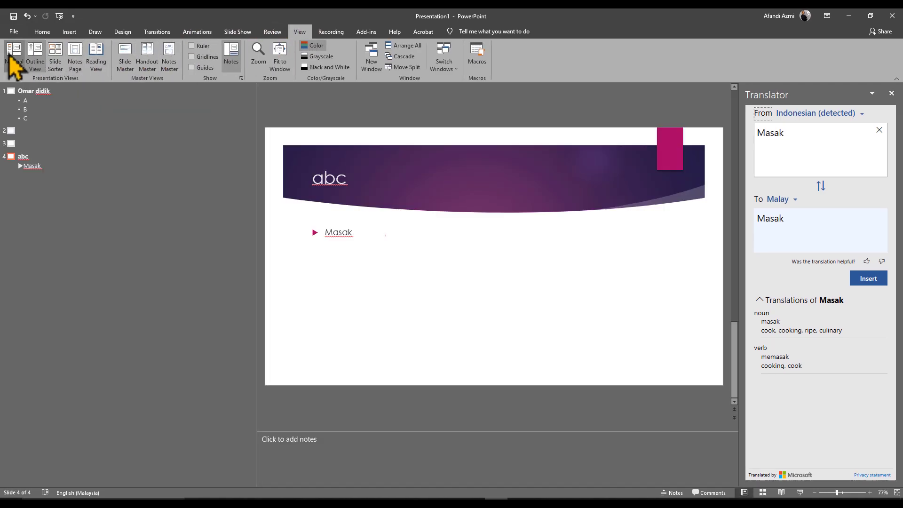
{"action": "left_click", "coordinate": [12, 55]}
Examine the available windows and the Screen Clipping option for inserting a screenshot, without inserting one
{"action": "left_click", "coordinate": [334, 32]}
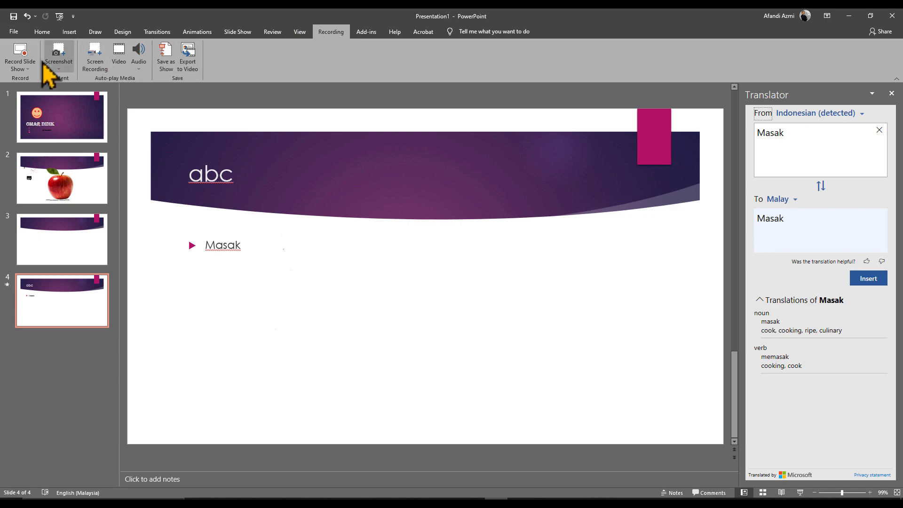
{"action": "left_click", "coordinate": [63, 56]}
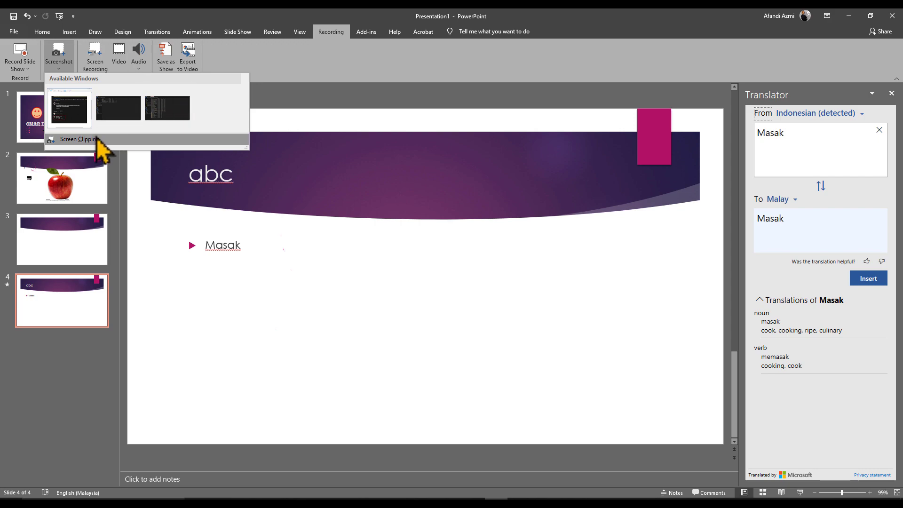
{"action": "left_click", "coordinate": [259, 70]}
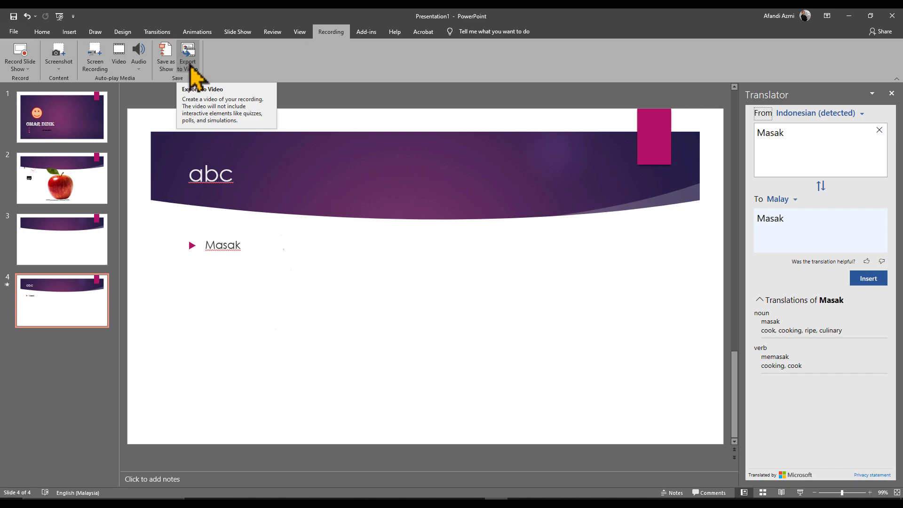
{"action": "left_click", "coordinate": [375, 34]}
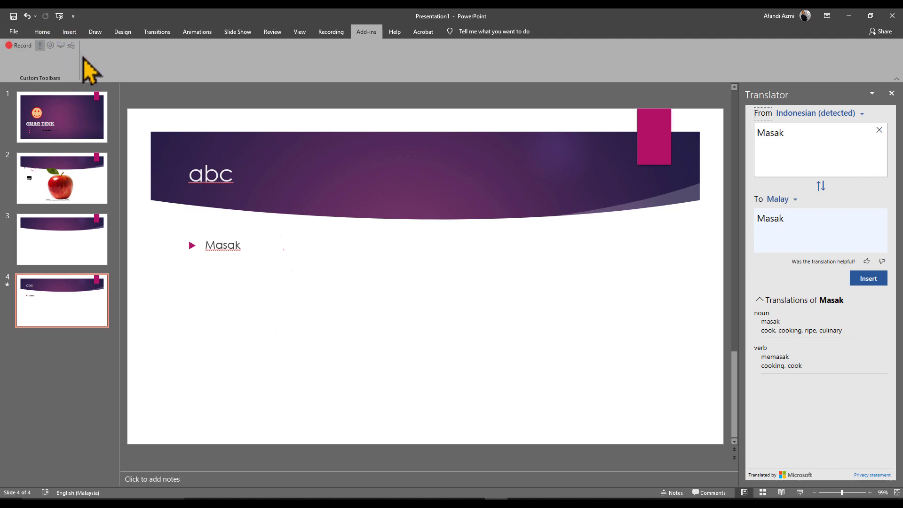
{"action": "left_click", "coordinate": [331, 32]}
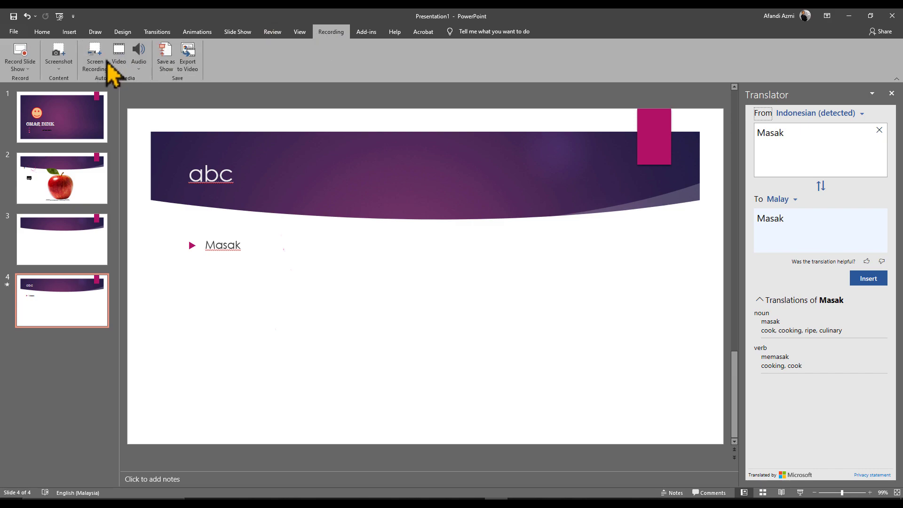
{"action": "left_click", "coordinate": [393, 33]}
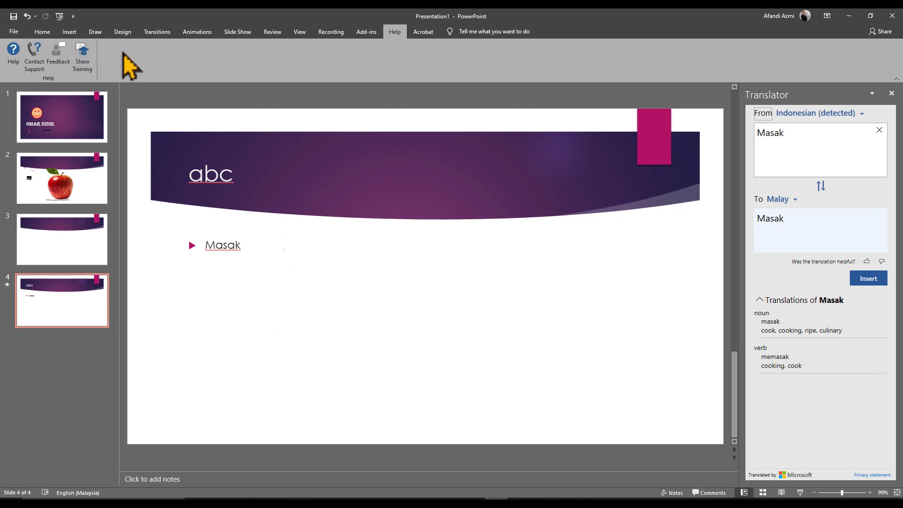
{"action": "left_click", "coordinate": [426, 32]}
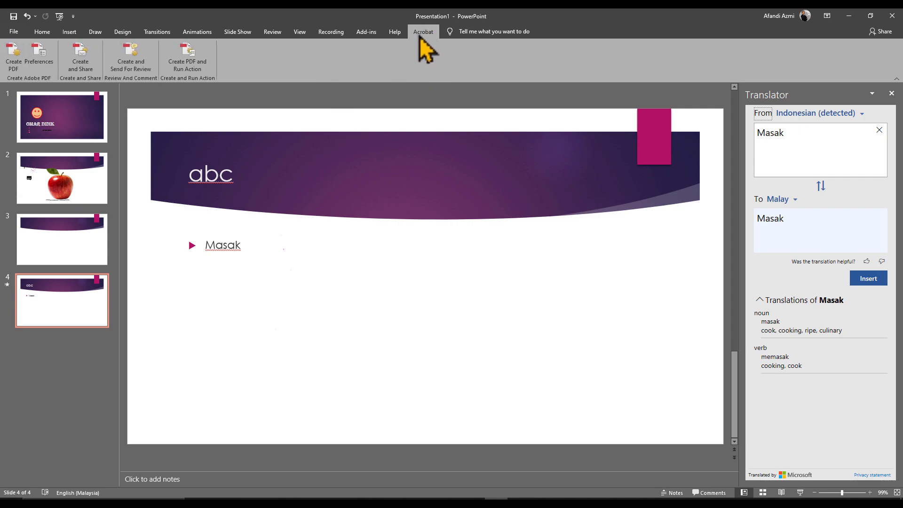